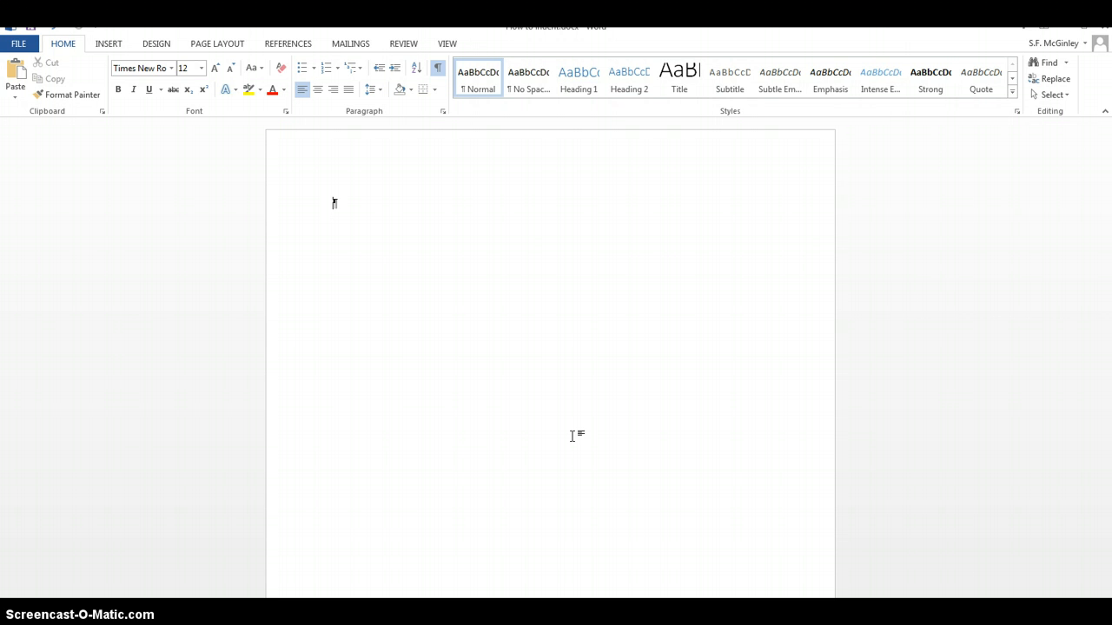
# Paste the copied works cited entries into the blank document and return to its beginning.
pyautogui.hotkey('ctrl', 'v')
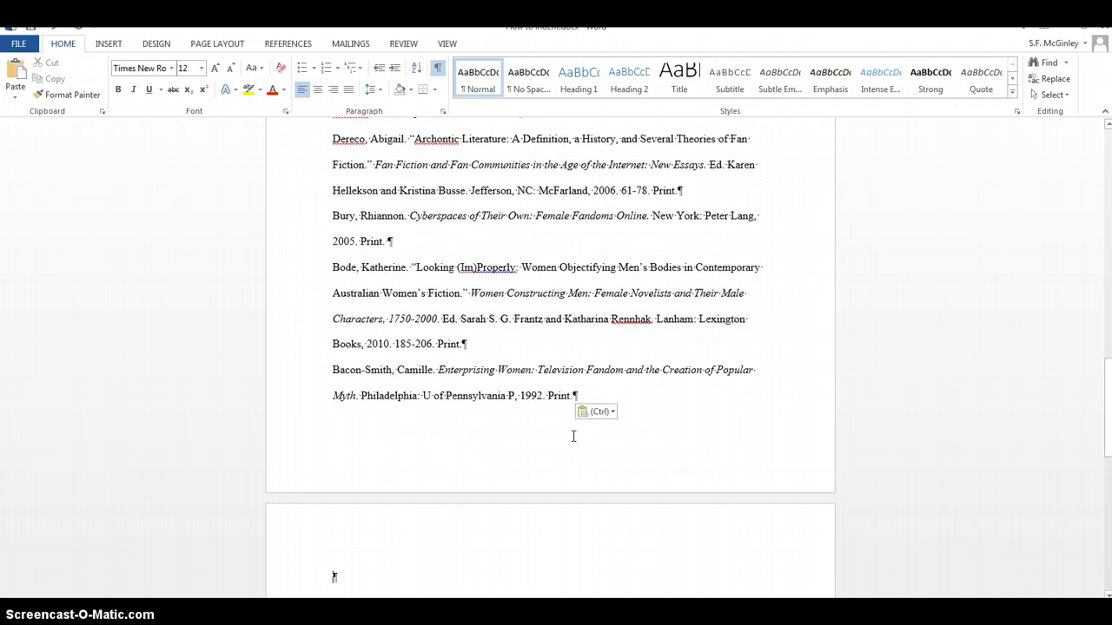
pyautogui.moveTo(1100, 373); pyautogui.dragTo(1064, 111)
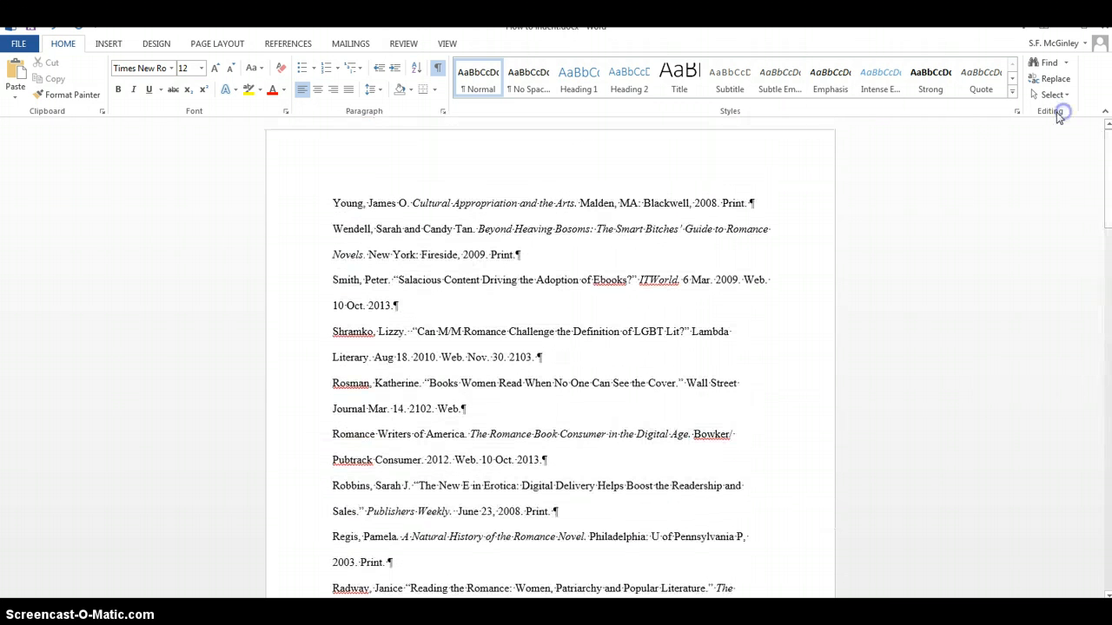
pyautogui.click(497, 170)
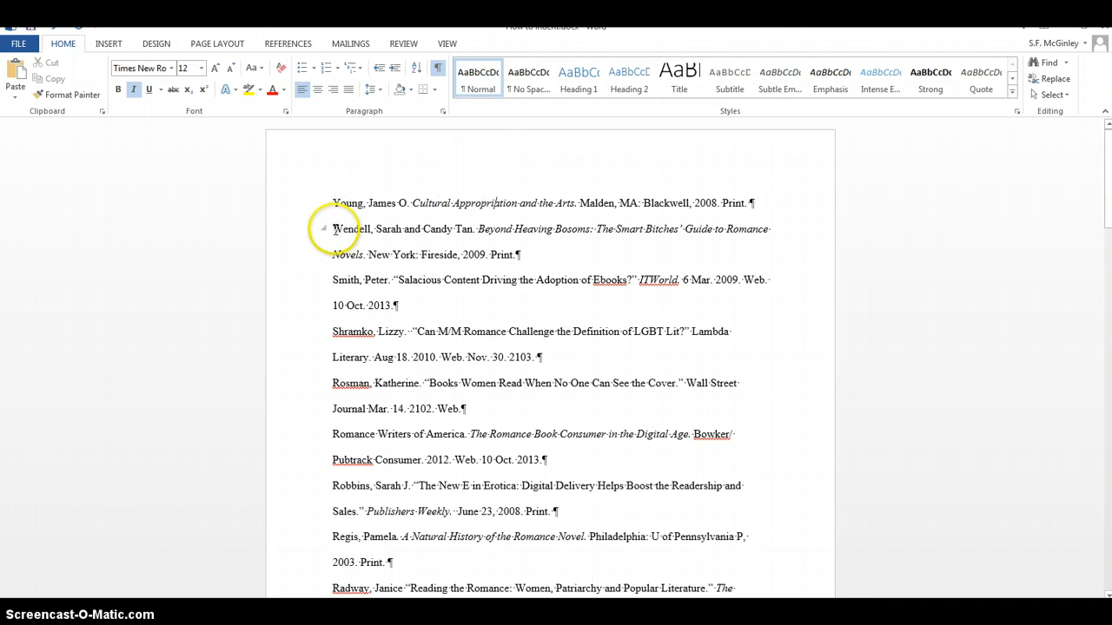
# Try to indent the second entry by inserting a tab at the start of each of its two lines.
pyautogui.click(333, 229)
pyautogui.press('Tab')
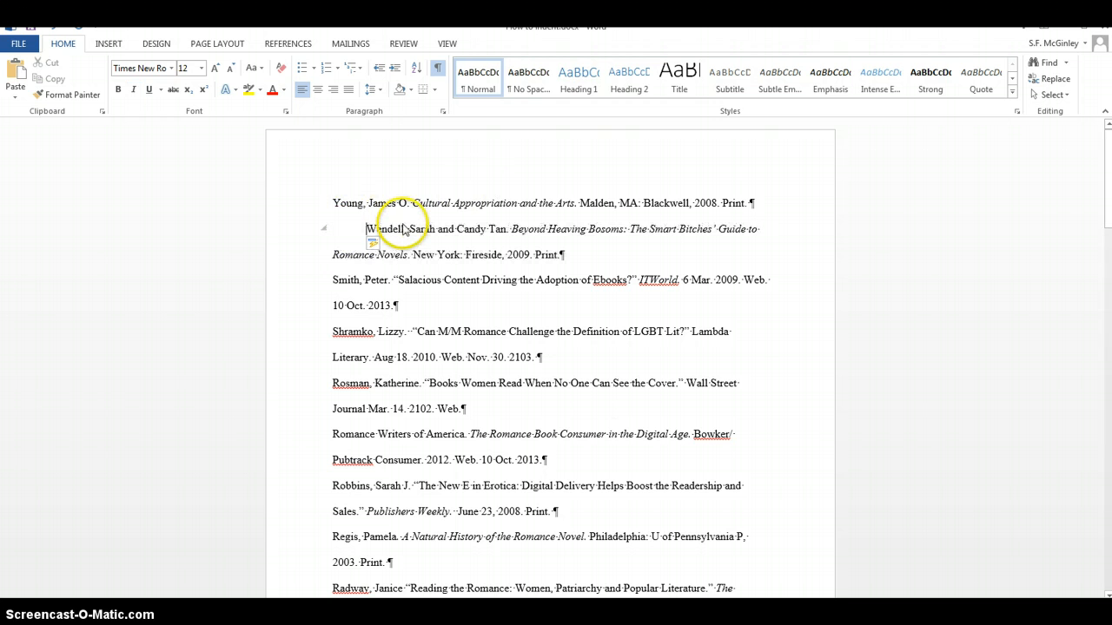
pyautogui.click(330, 254)
pyautogui.press('Tab')
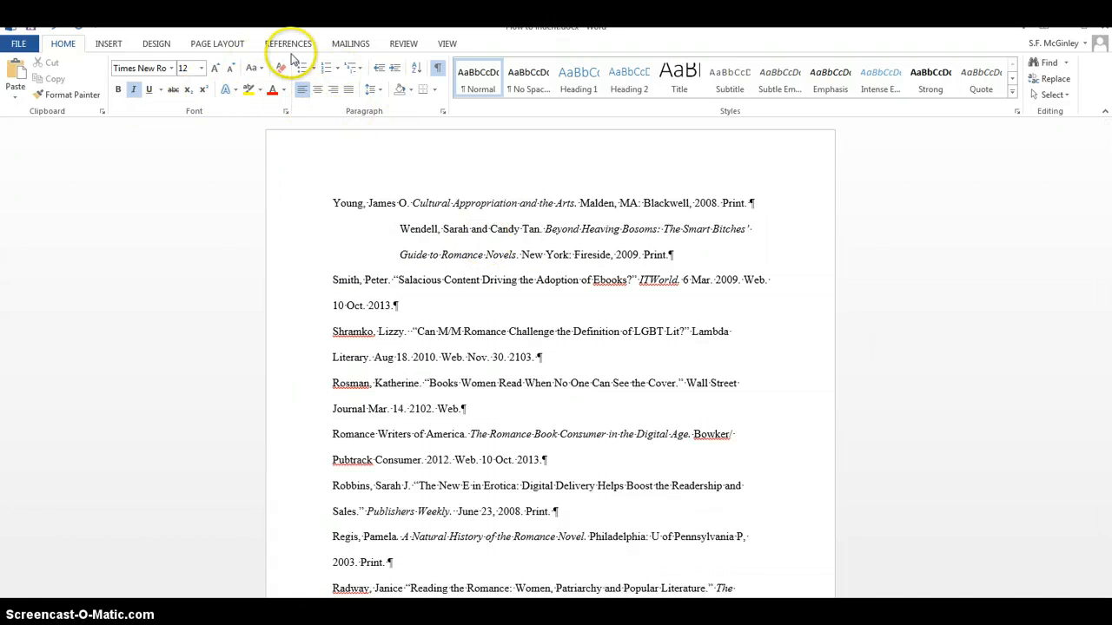
# Undo the tab indents on the second entry.
pyautogui.click(51, 29)
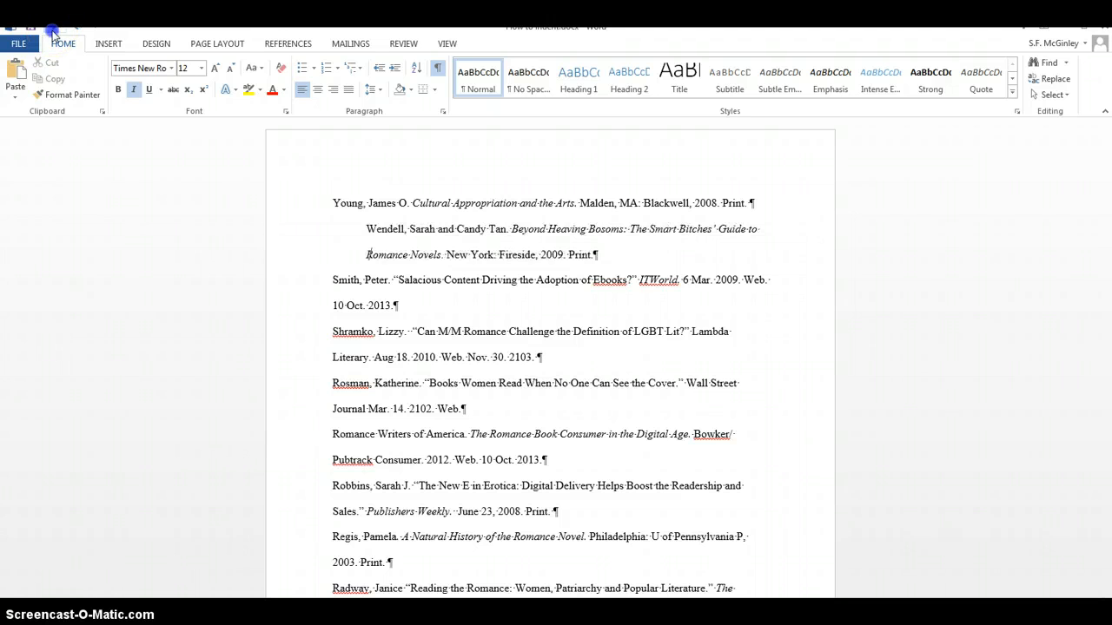
pyautogui.click(51, 29)
pyautogui.click(51, 28)
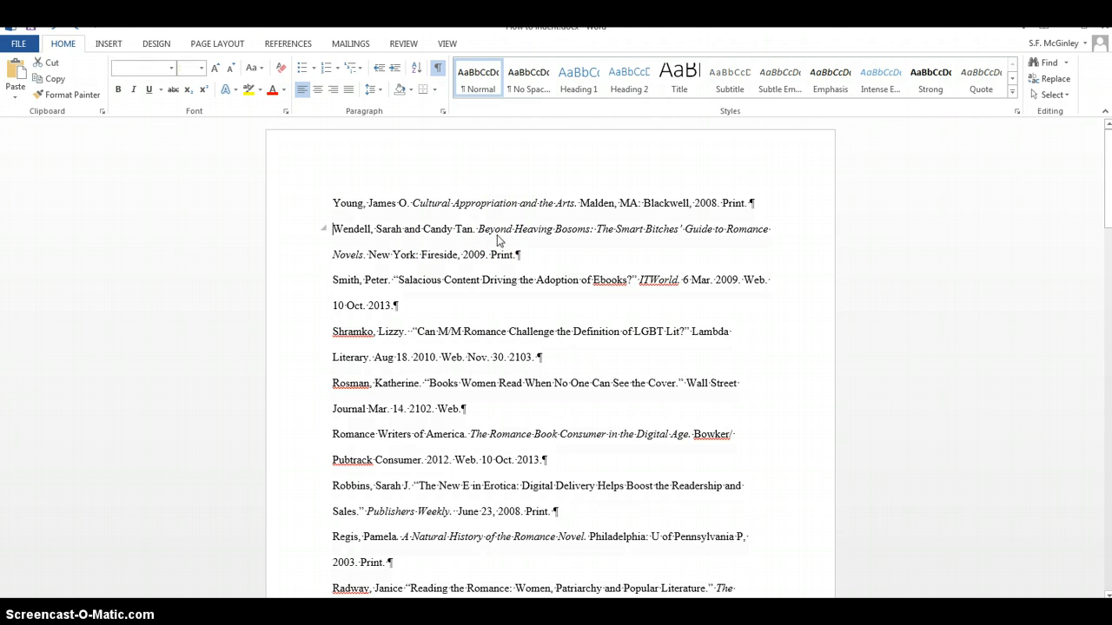
# Try a special first-line indent of 0.5" on all entries, and undo it.
pyautogui.hotkey('ctrl', 'a')
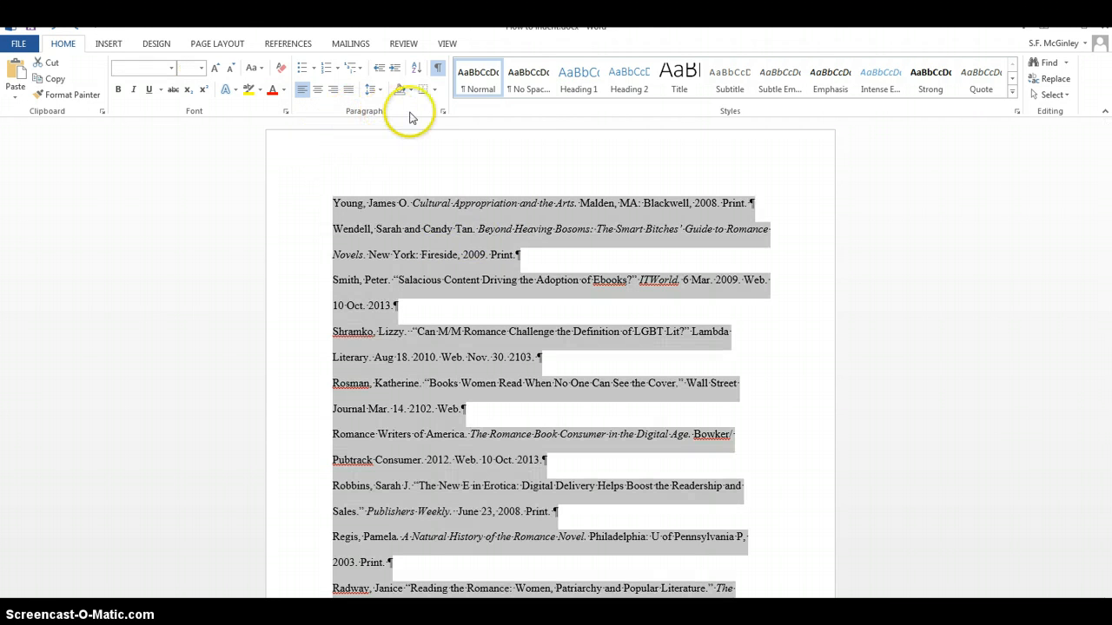
pyautogui.click(443, 114)
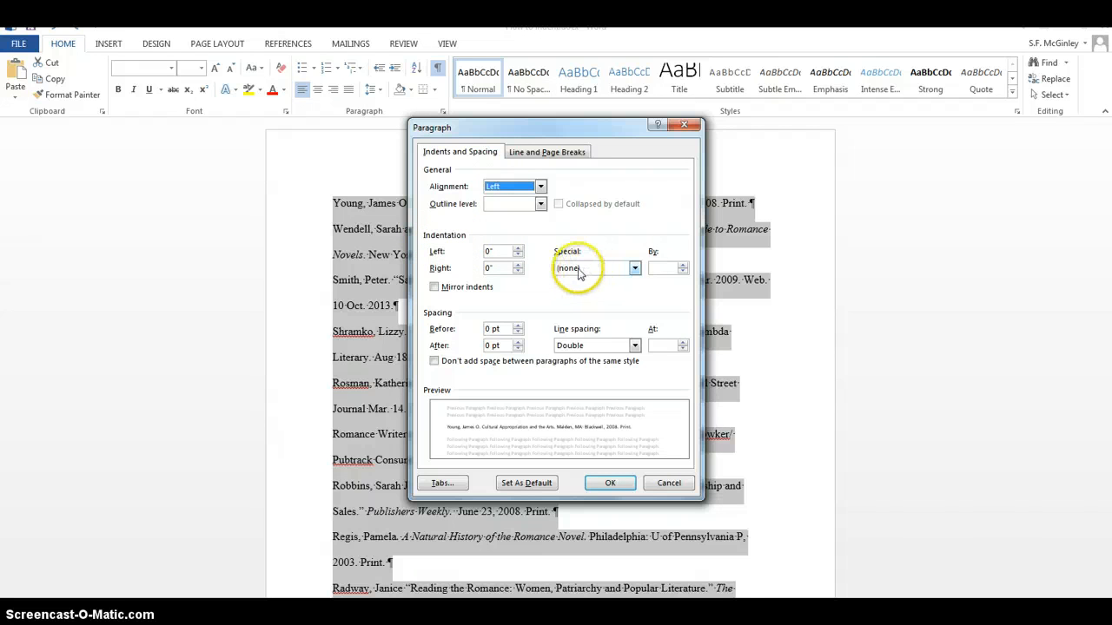
pyautogui.click(634, 268)
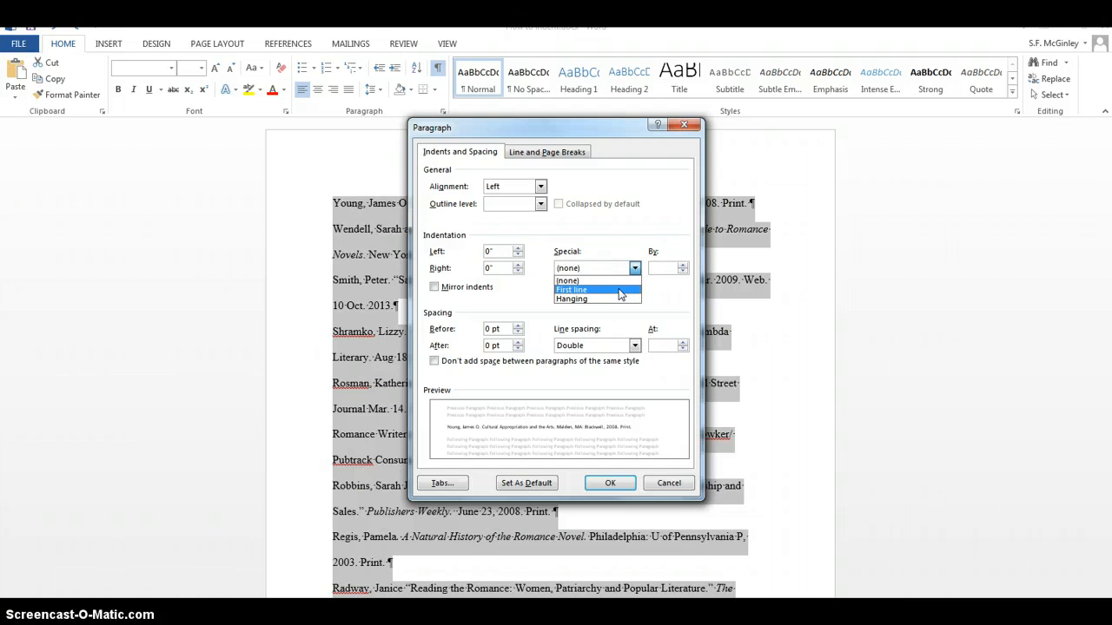
pyautogui.click(620, 293)
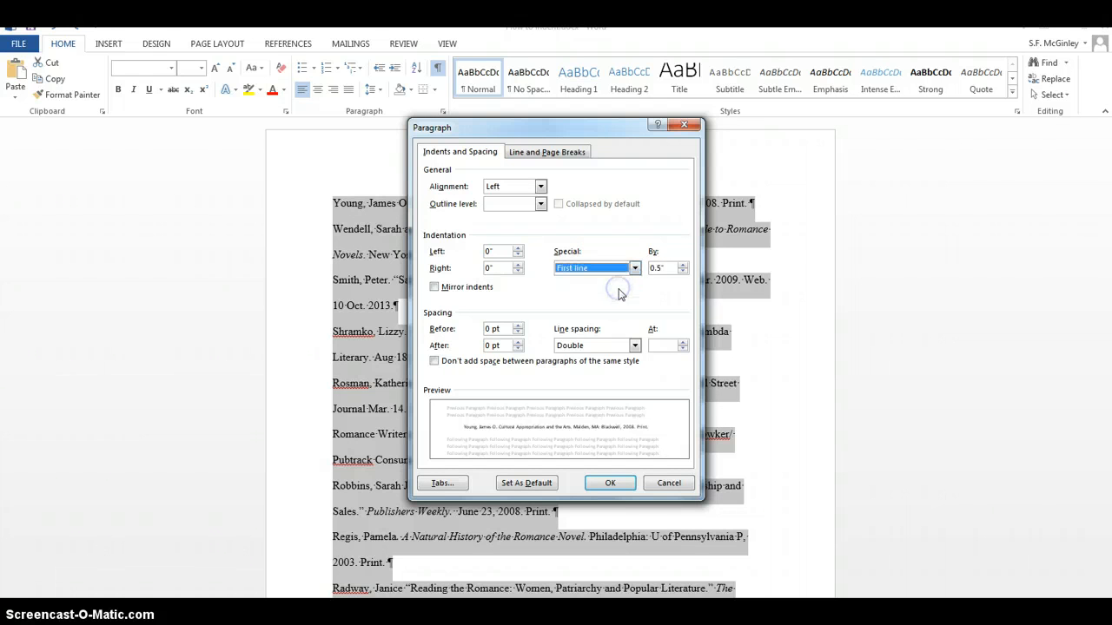
pyautogui.click(618, 486)
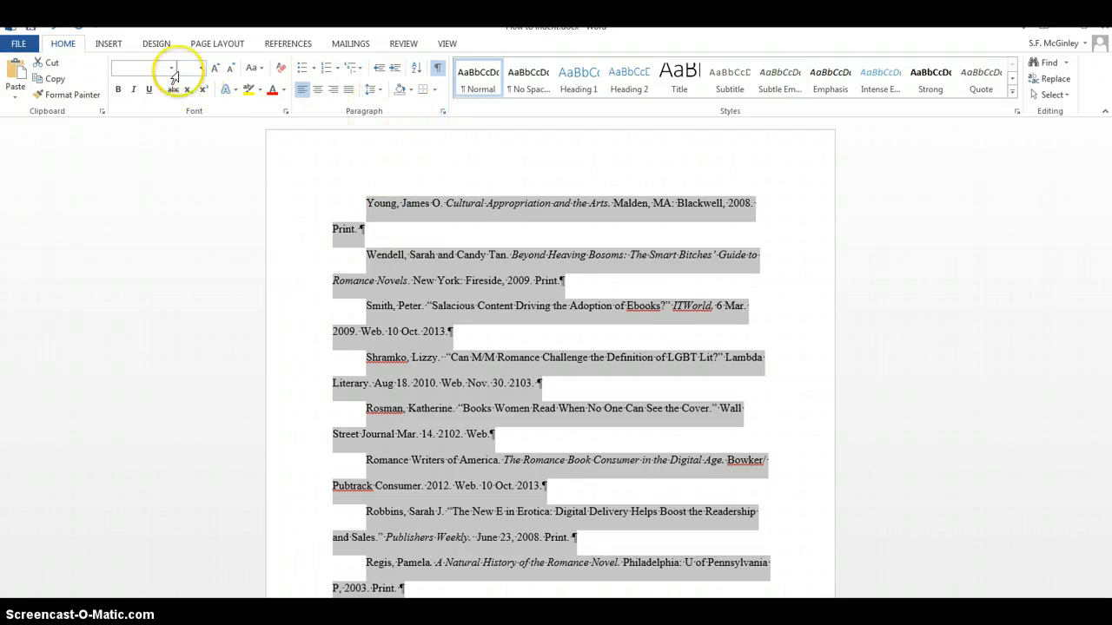
pyautogui.click(51, 28)
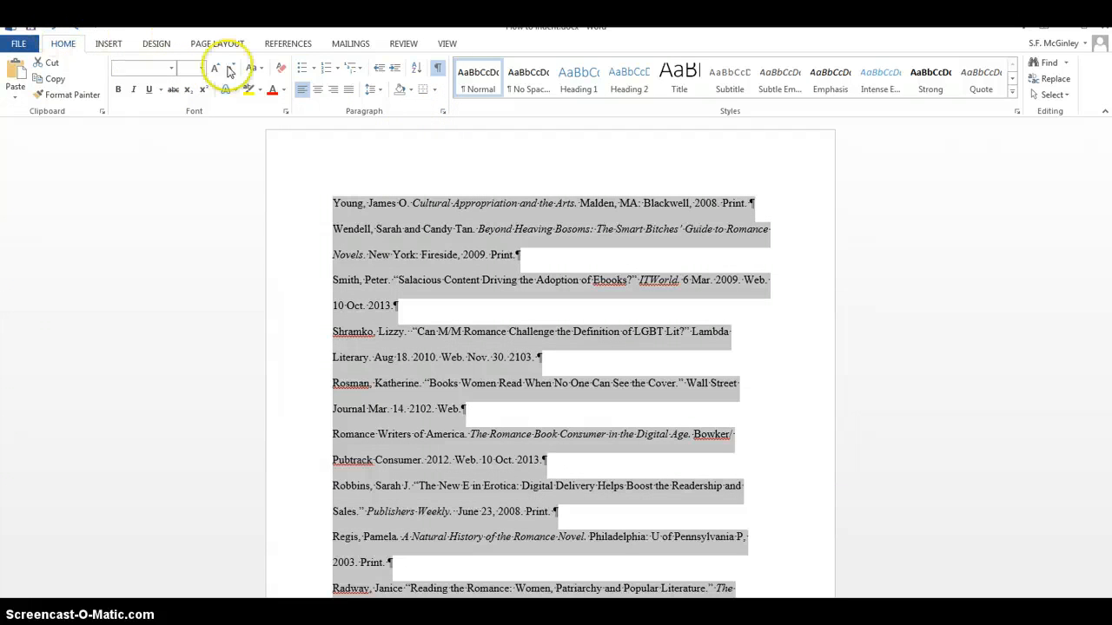
# Apply a special hanging indent of 0.5" to all the selected works cited entries.
pyautogui.click(443, 111)
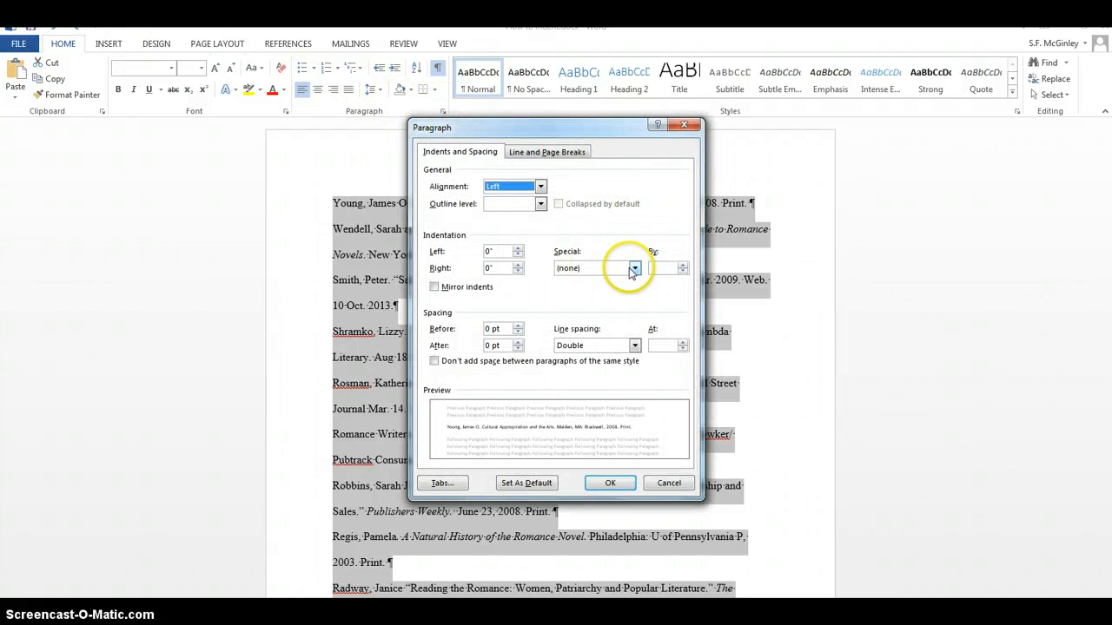
pyautogui.click(634, 268)
pyautogui.click(617, 298)
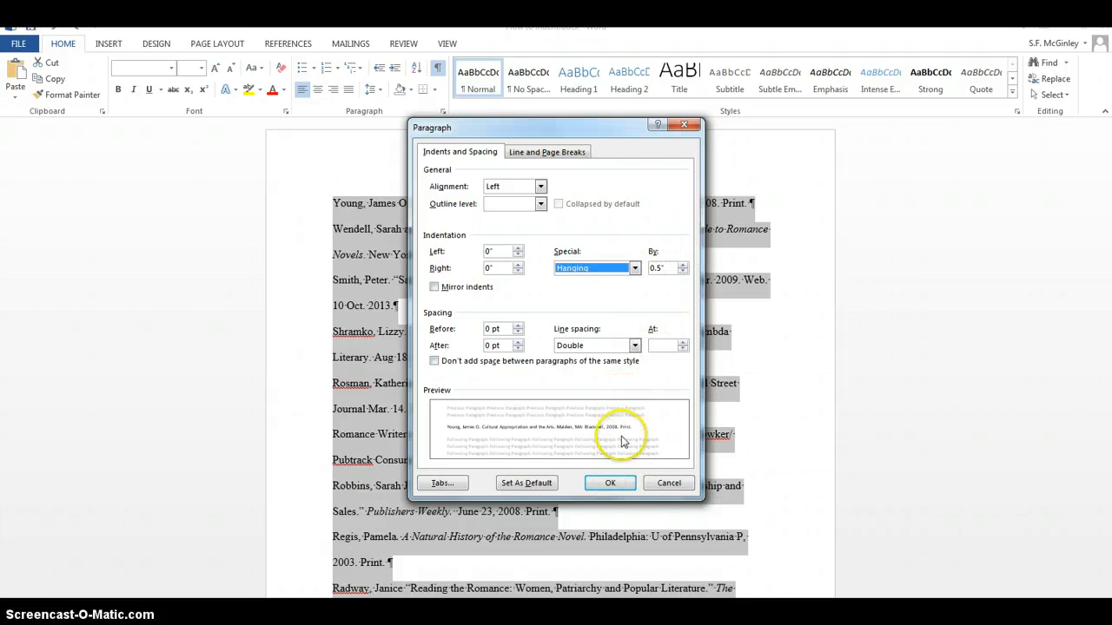
pyautogui.click(611, 483)
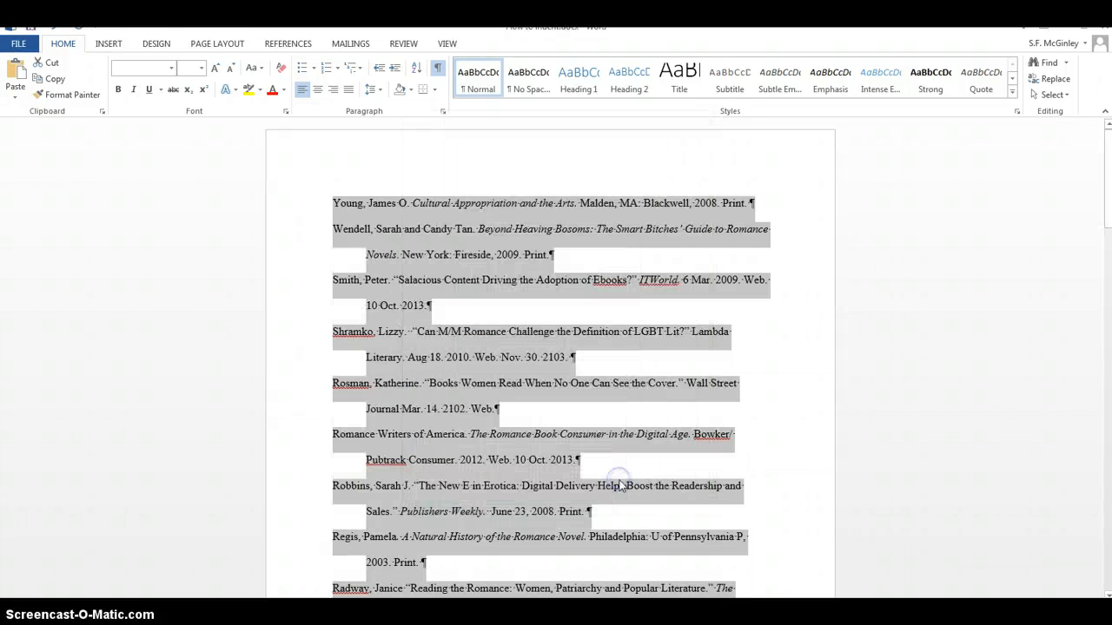
pyautogui.click(726, 262)
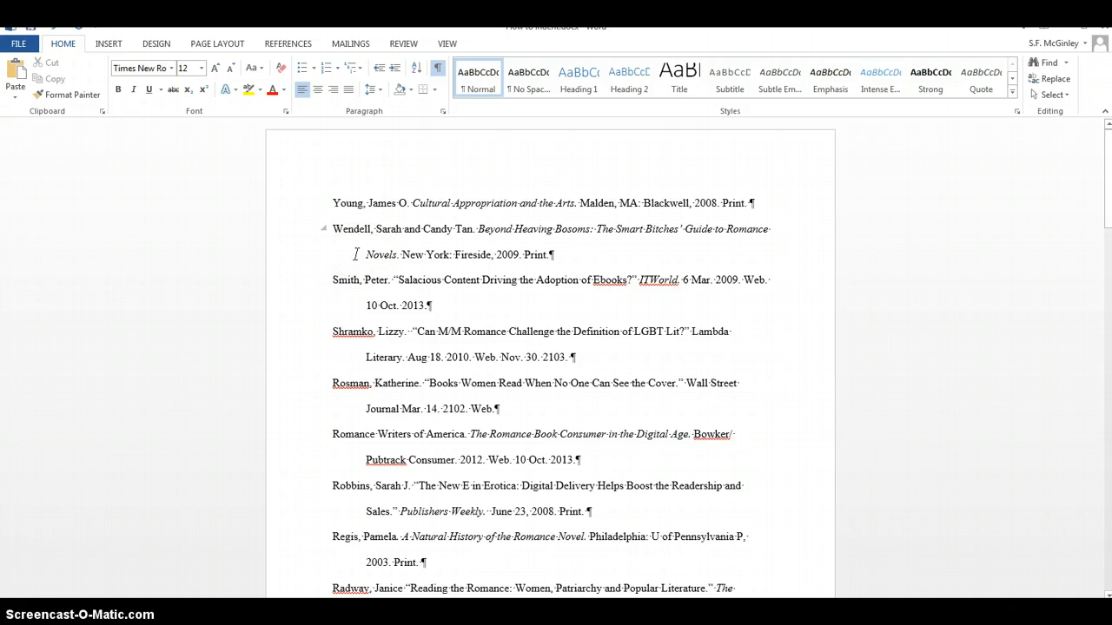
# Hide the formatting marks to view the plain entries, and show the marks again.
pyautogui.click(439, 74)
pyautogui.click(439, 75)
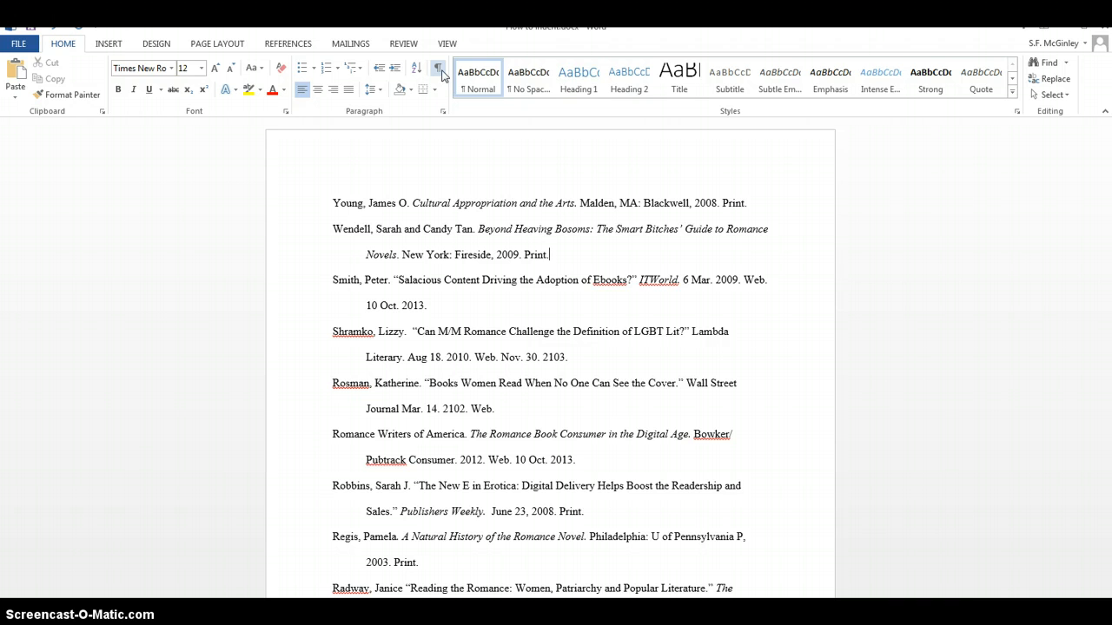
pyautogui.click(438, 69)
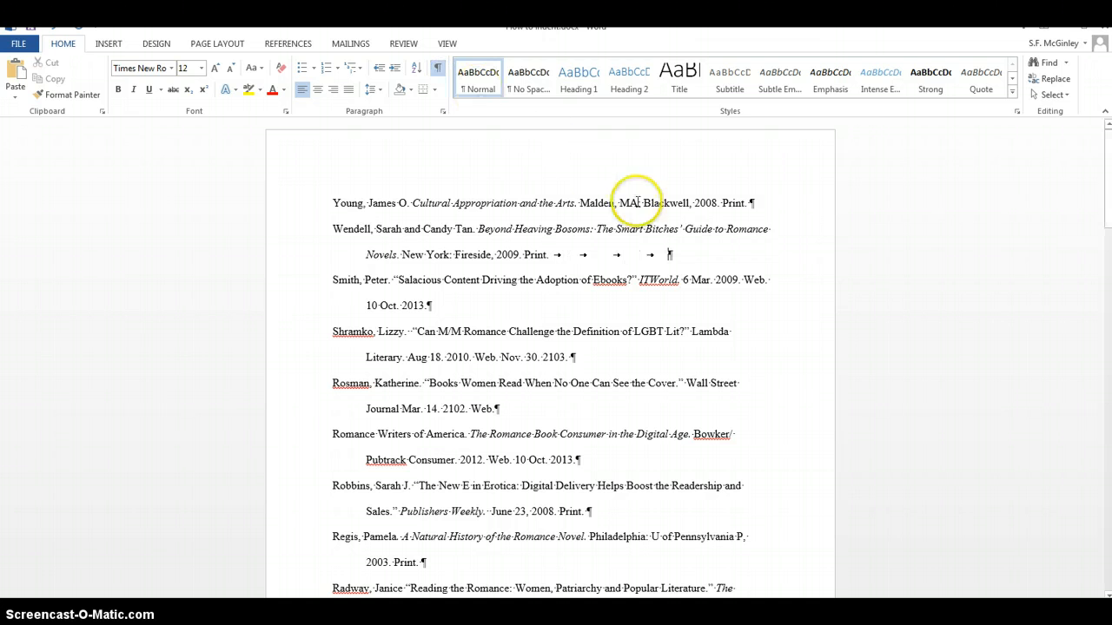
# Insert tabs and spaces at the end of the second entry to reveal their marks, and remove them.
pyautogui.press('Tab')
pyautogui.press('Tab')
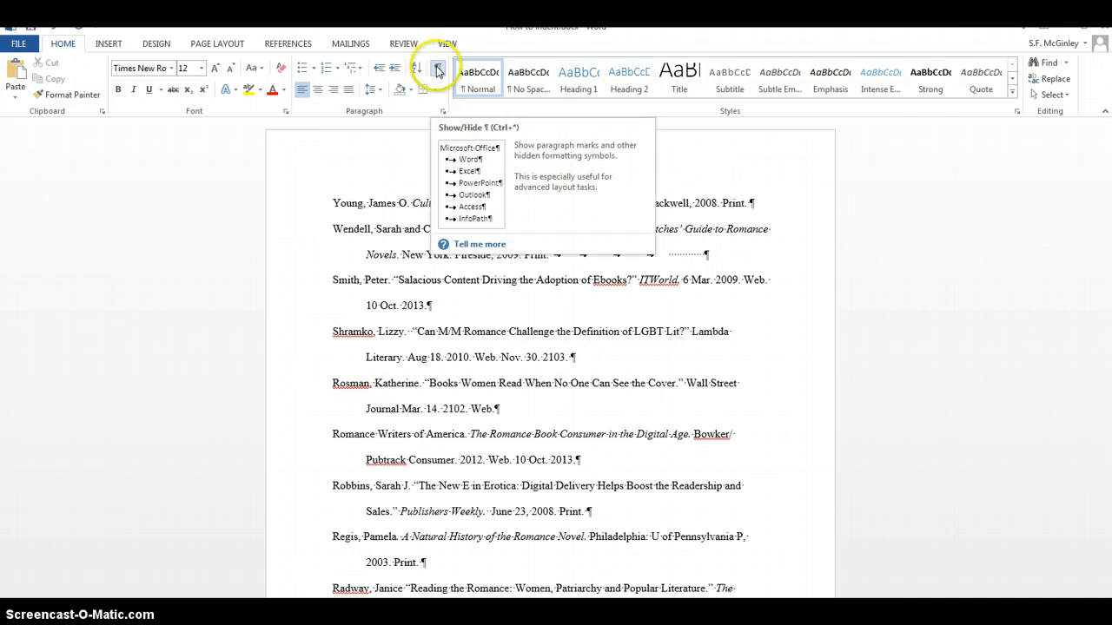
pyautogui.moveTo(707, 254); pyautogui.dragTo(557, 258)
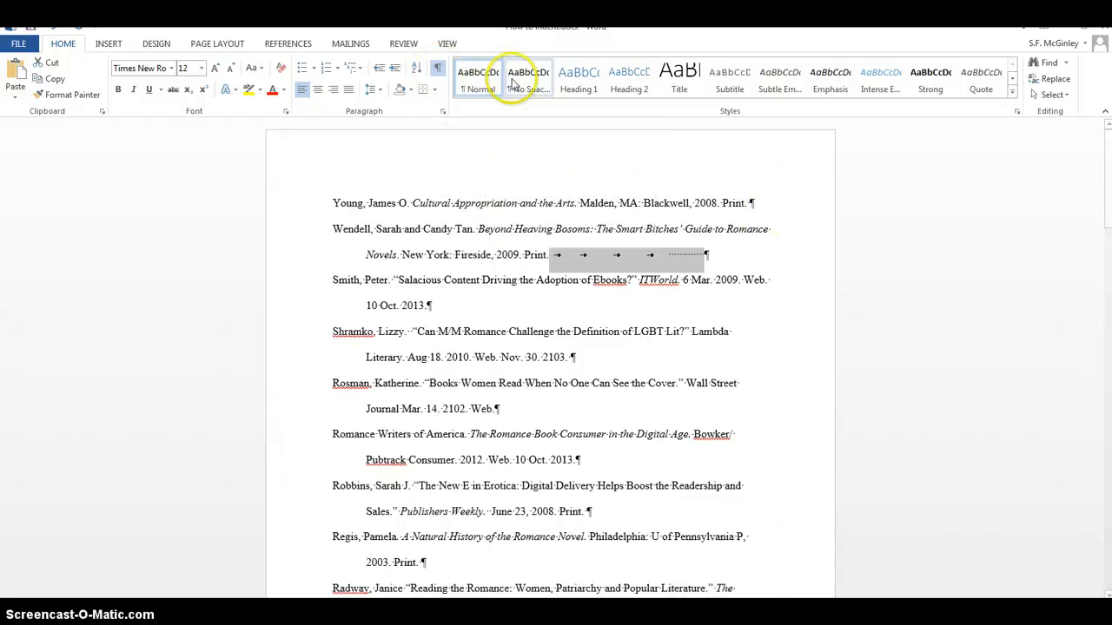
pyautogui.click(766, 289)
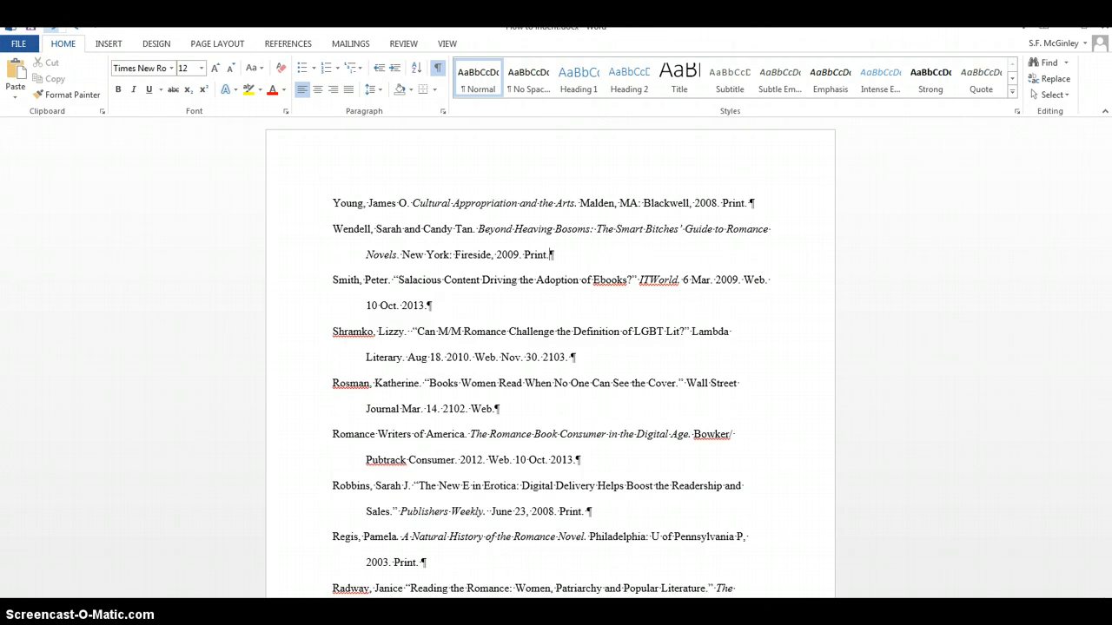
pyautogui.click(52, 28)
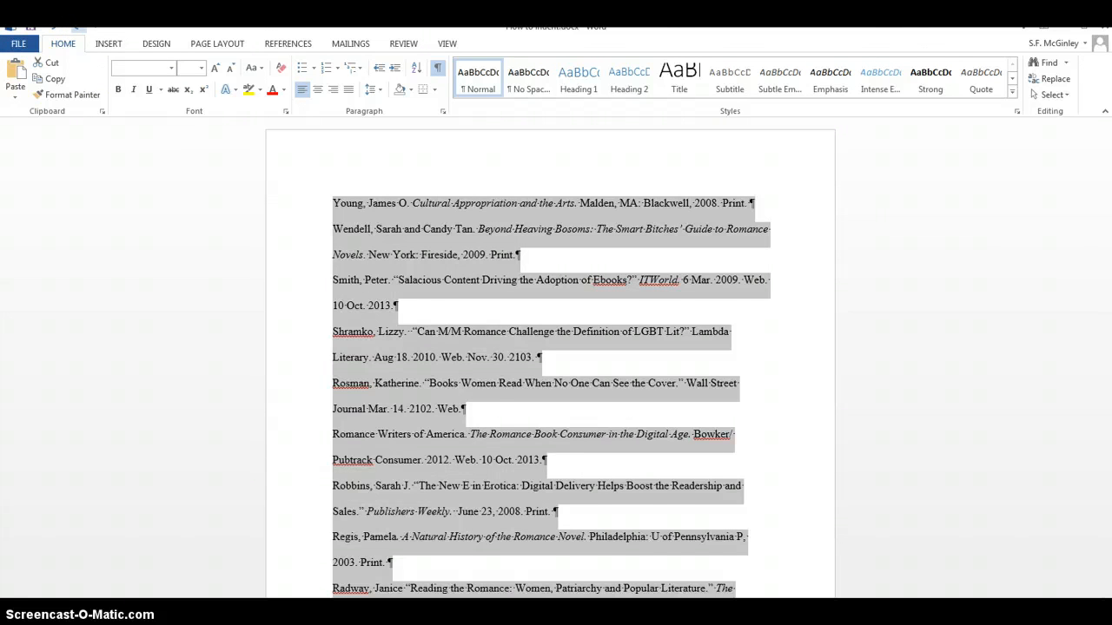
pyautogui.hotkey('ctrl', 'y')
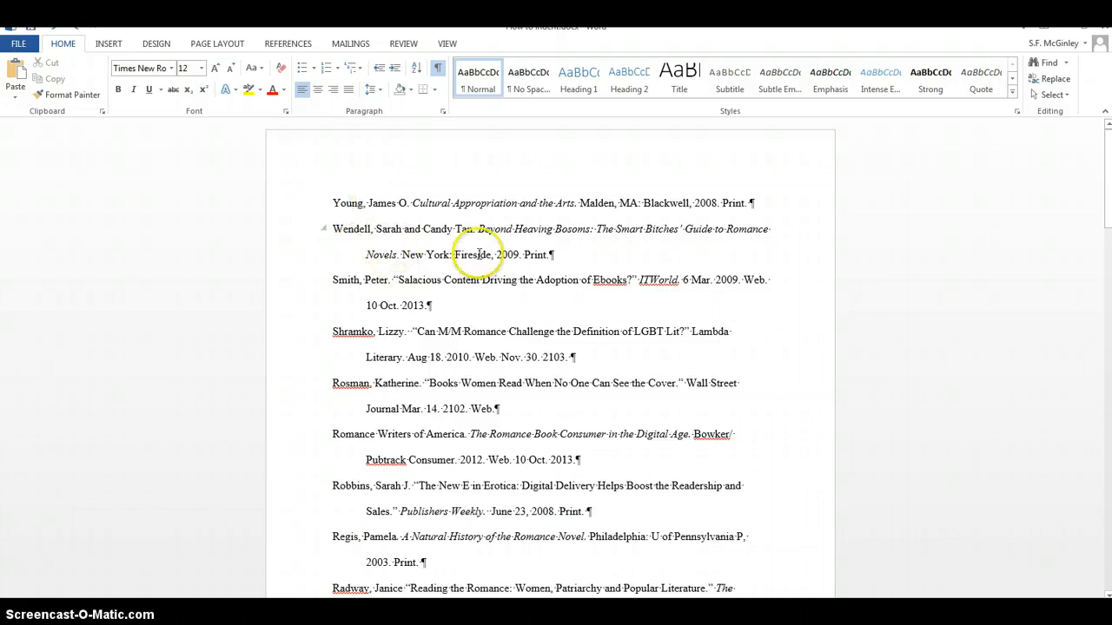
# Sort all the entries by paragraphs as text in ascending order, with no header row.
pyautogui.click(353, 203)
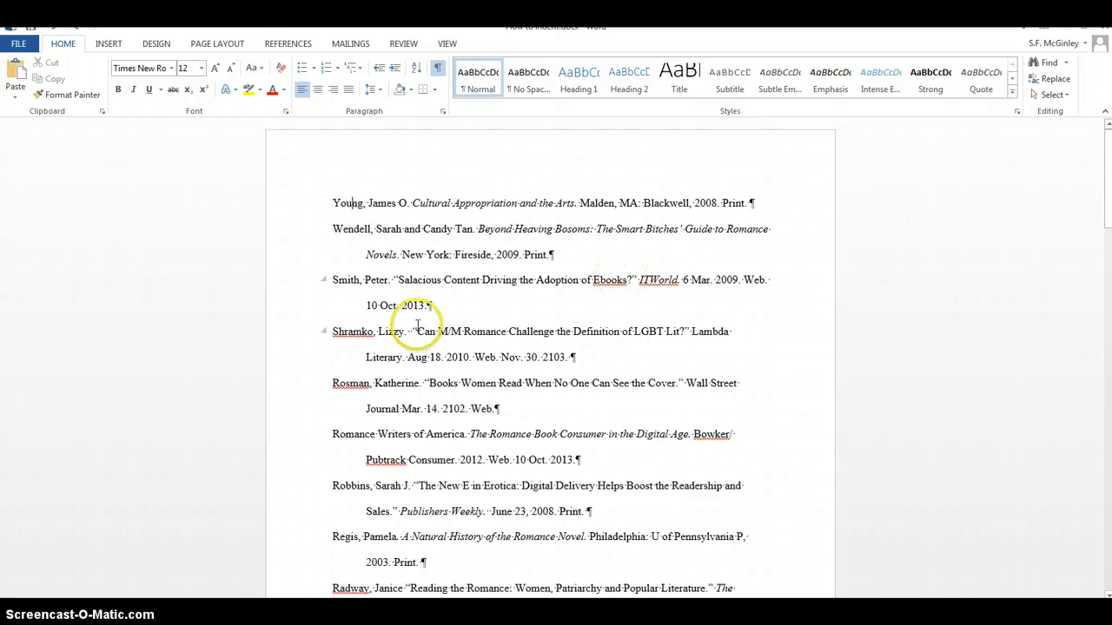
pyautogui.click(433, 279)
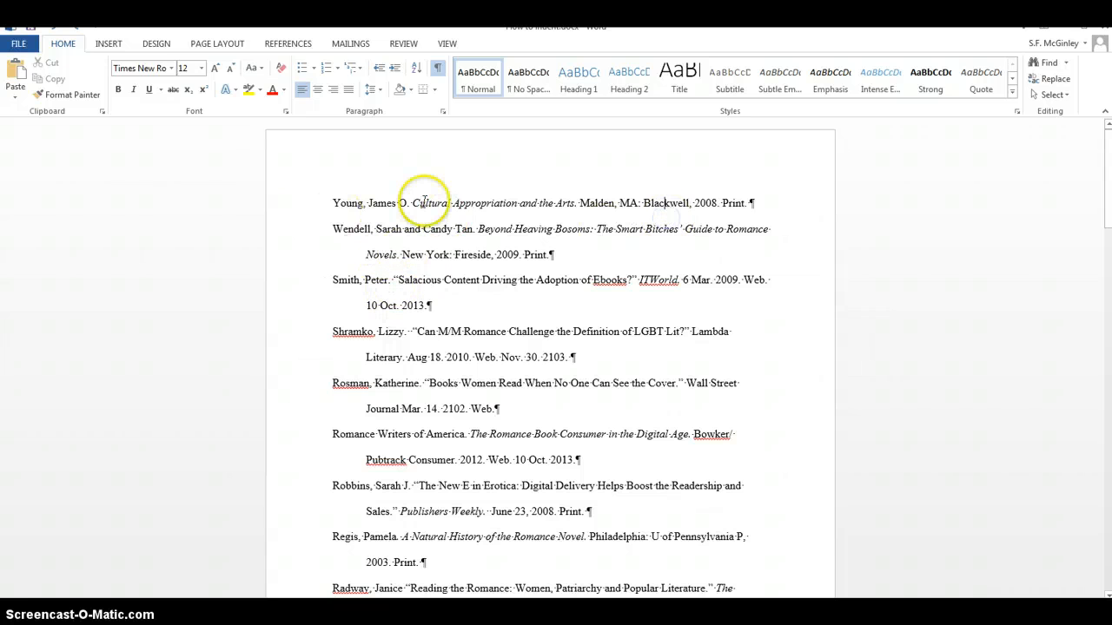
pyautogui.hotkey('ctrl', 'a')
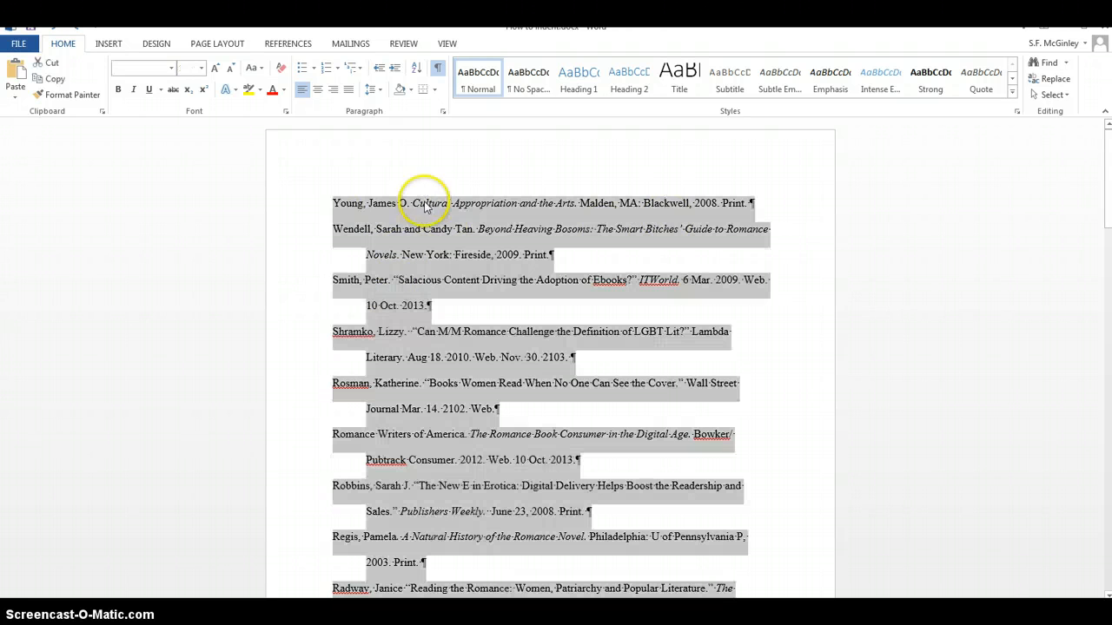
pyautogui.click(418, 73)
pyautogui.click(640, 259)
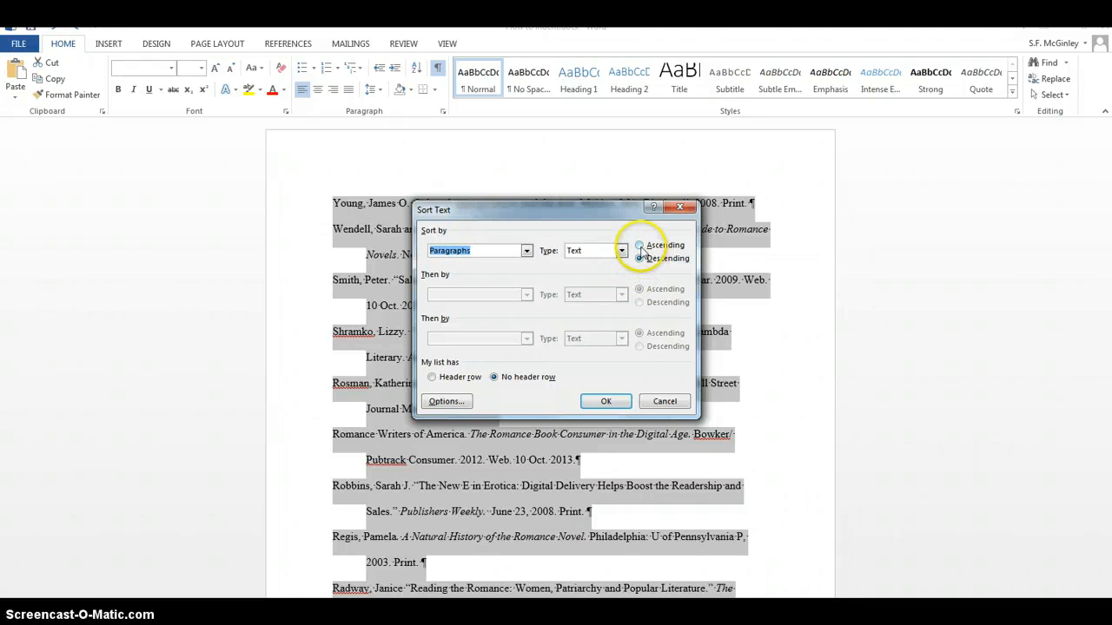
pyautogui.click(639, 245)
pyautogui.click(605, 392)
pyautogui.click(607, 405)
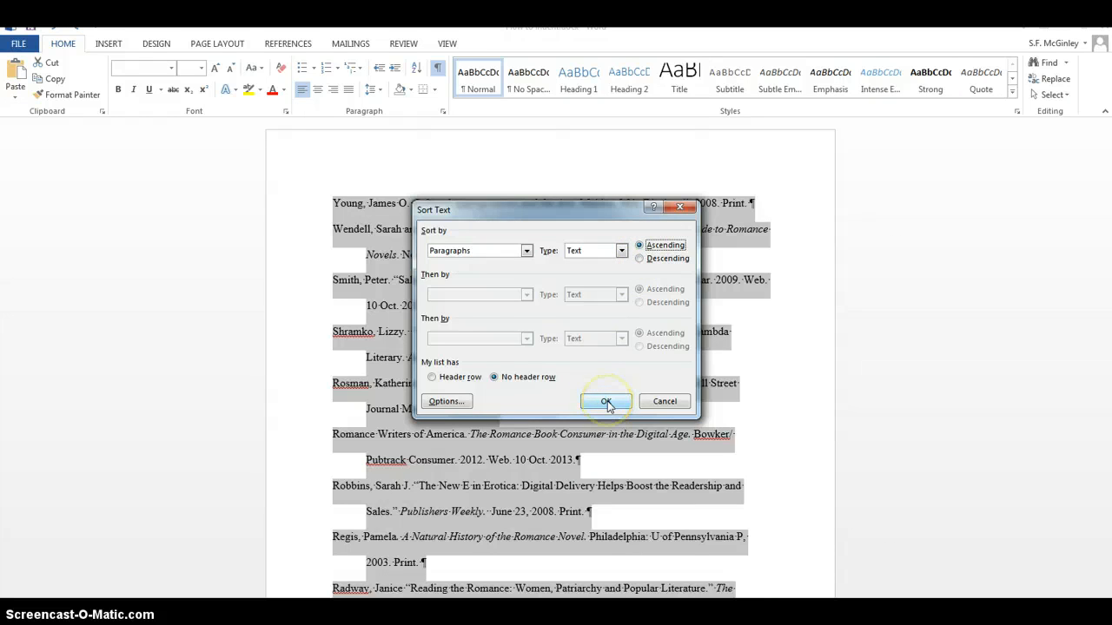
pyautogui.click(521, 185)
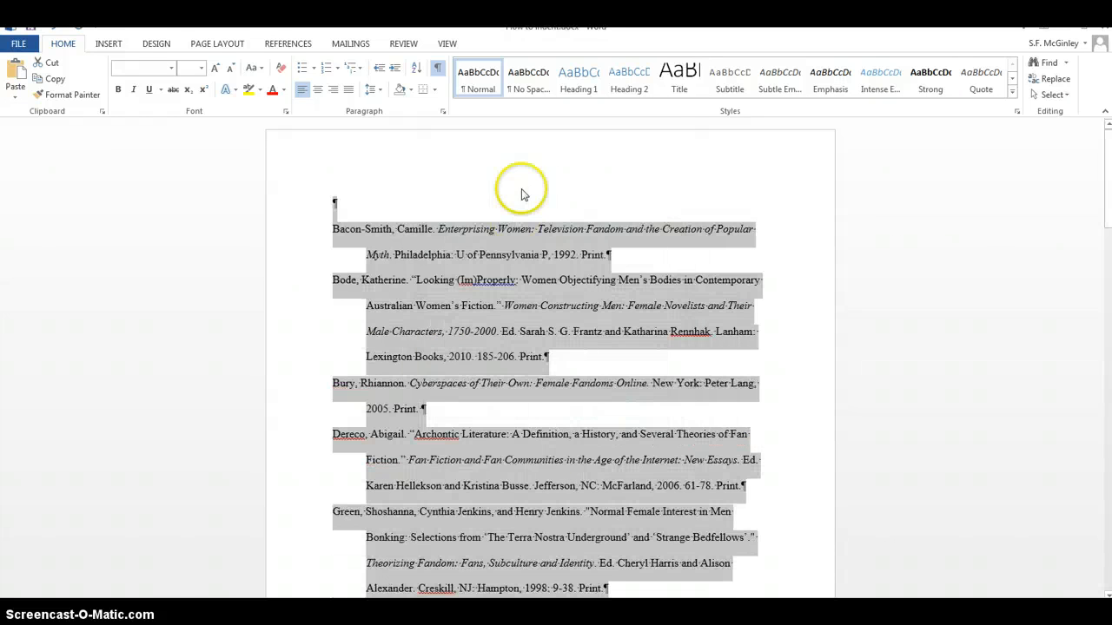
# Add three empty paragraphs above the first sorted entry.
pyautogui.click(351, 203)
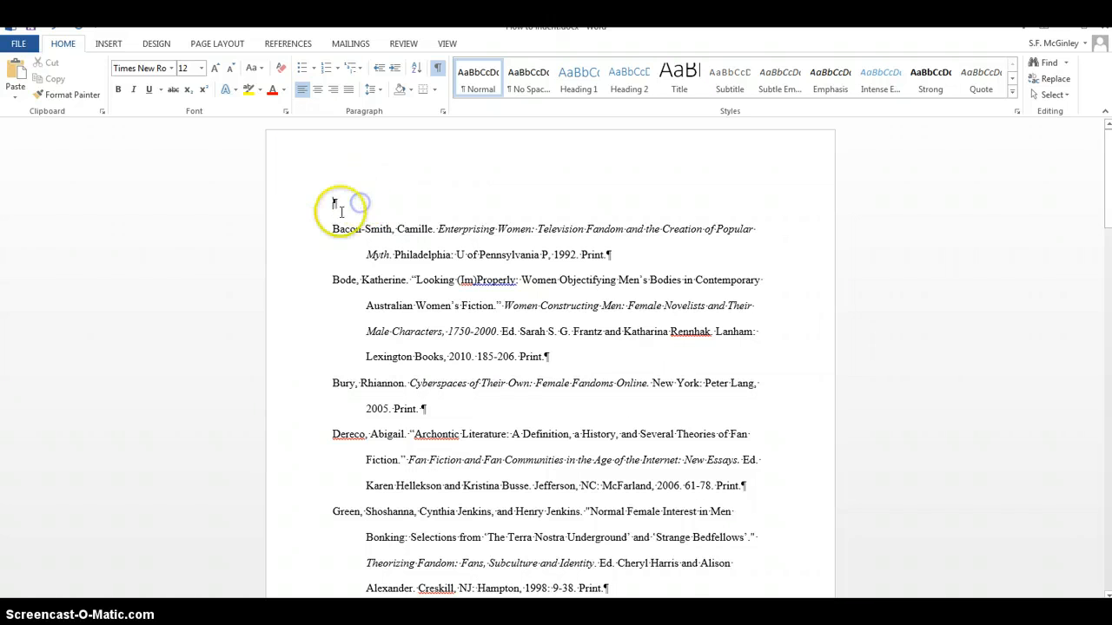
pyautogui.press('Return')
pyautogui.press('Return')
pyautogui.press('Return')
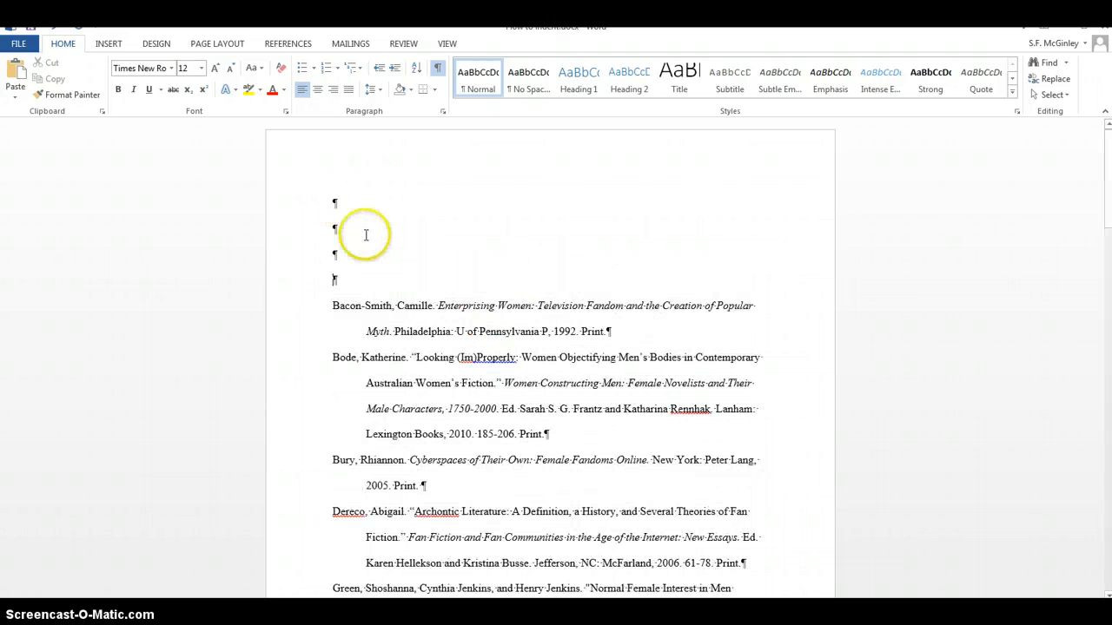
# Delete all the blank paragraphs above the first entry, and toggle the formatting marks off and back on.
pyautogui.click(305, 210)
pyautogui.moveTo(278, 290); pyautogui.dragTo(288, 203)
pyautogui.press('Delete')
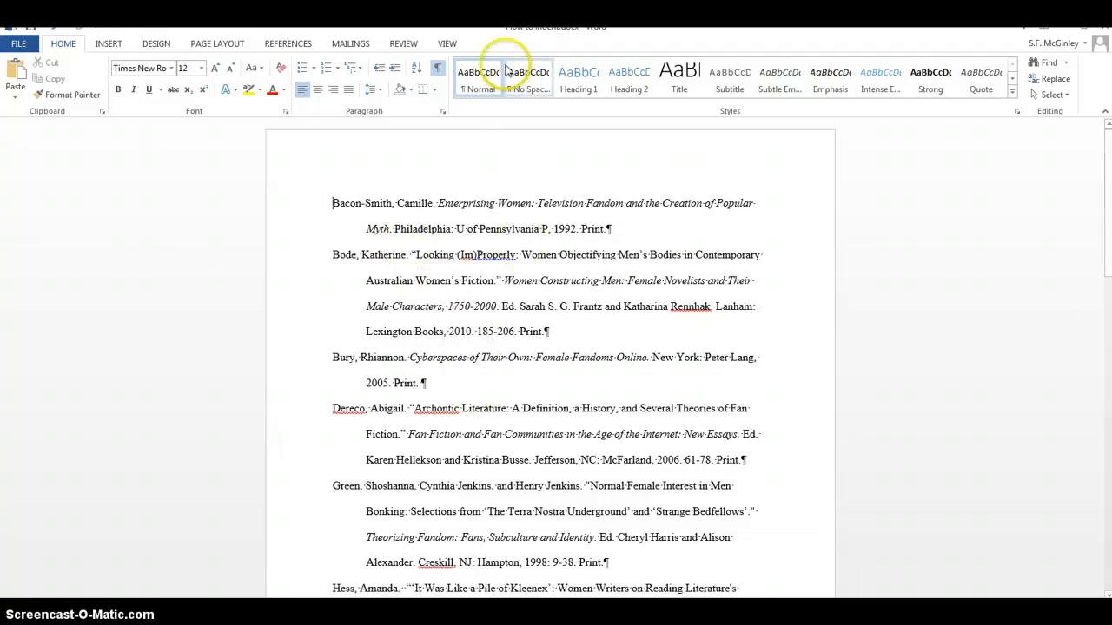
pyautogui.click(437, 69)
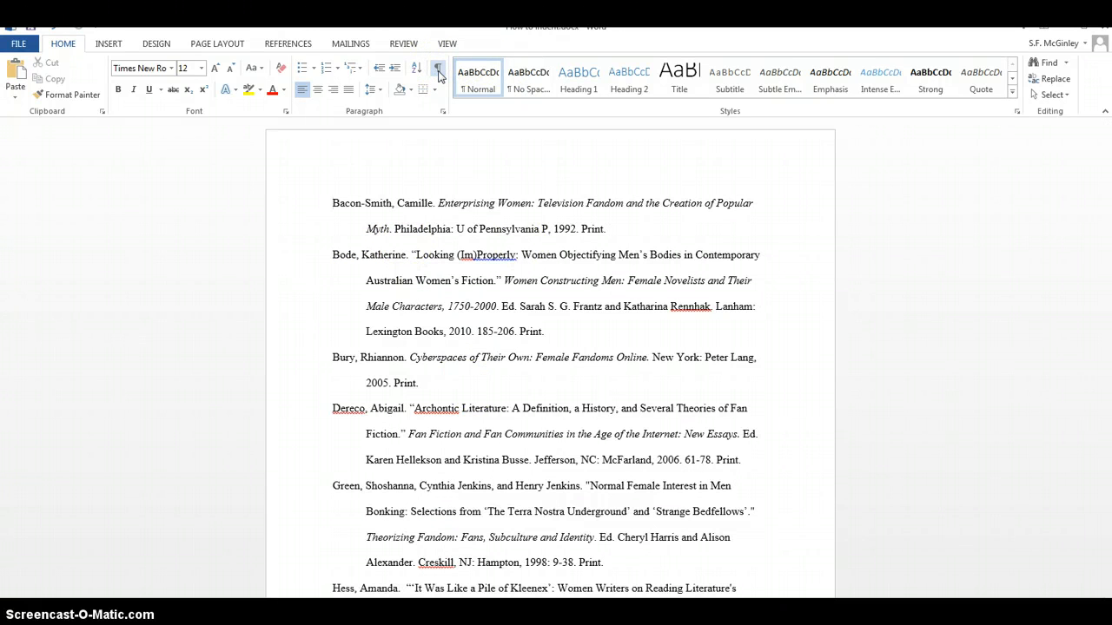
pyautogui.click(437, 69)
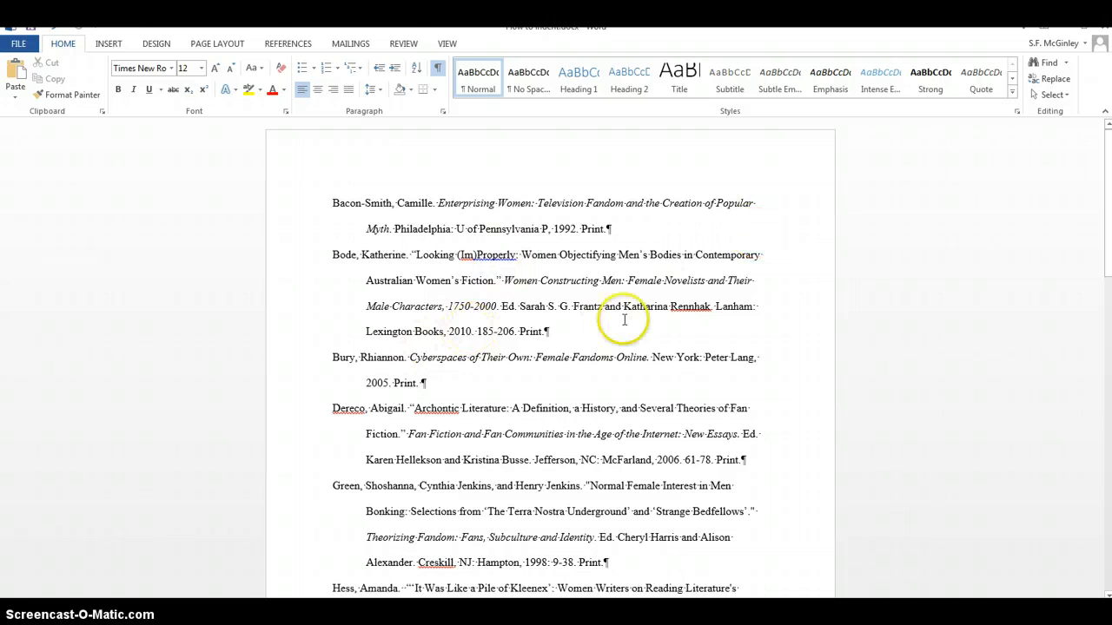
# Review the whole works cited list down to its last entry and back to the start, checking alphabetical order, hanging indents and paragraph marks.
pyautogui.click(652, 231)
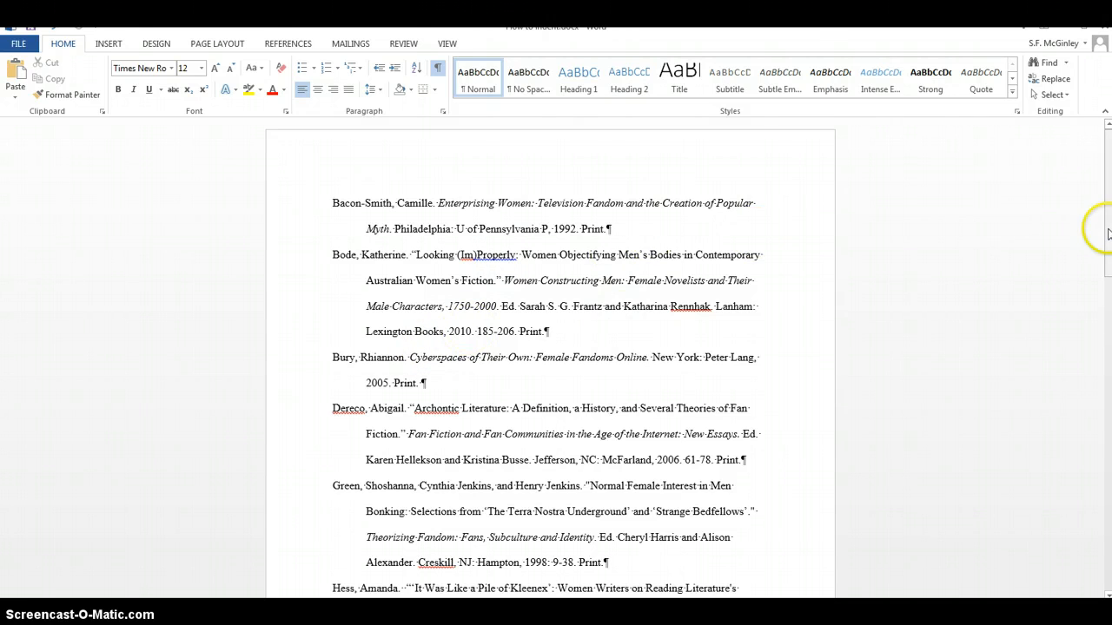
pyautogui.moveTo(1109, 232); pyautogui.dragTo(1108, 486)
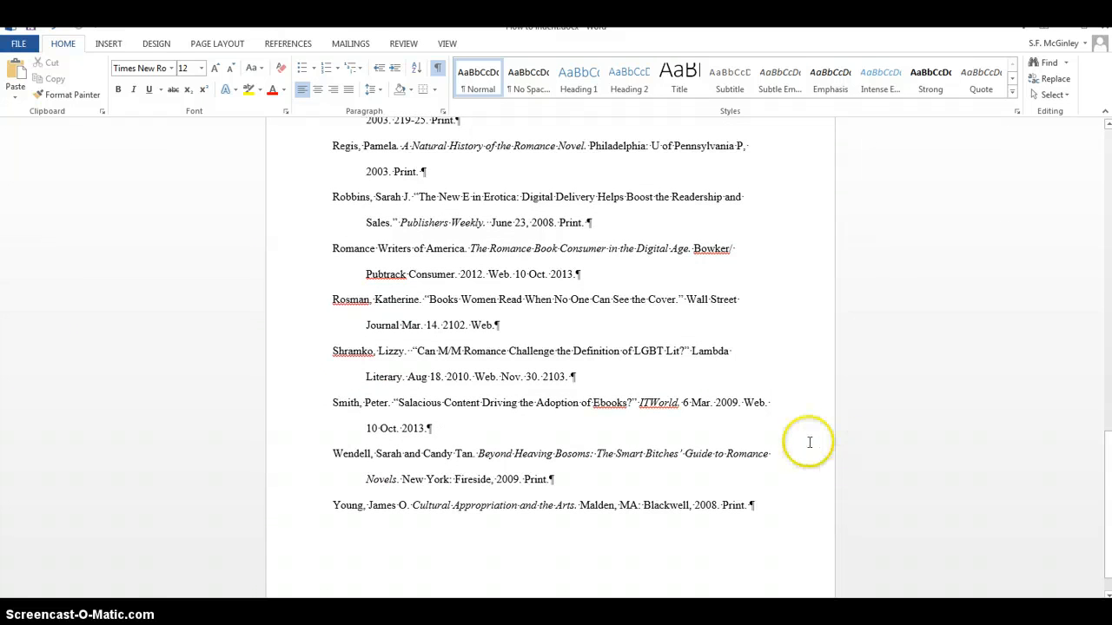
pyautogui.click(332, 451)
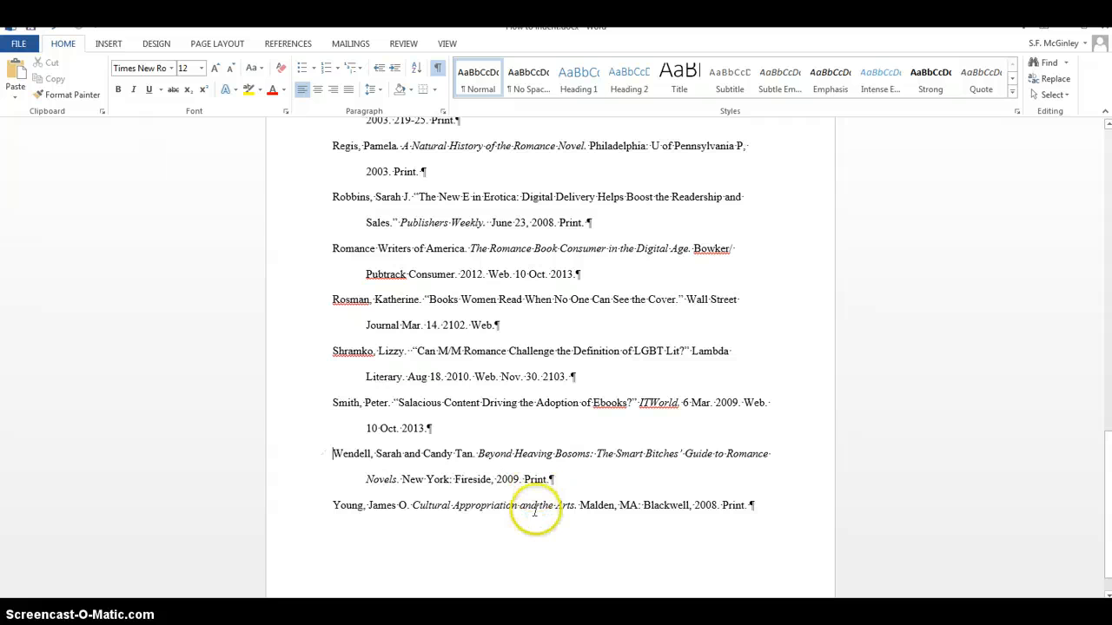
pyautogui.click(331, 451)
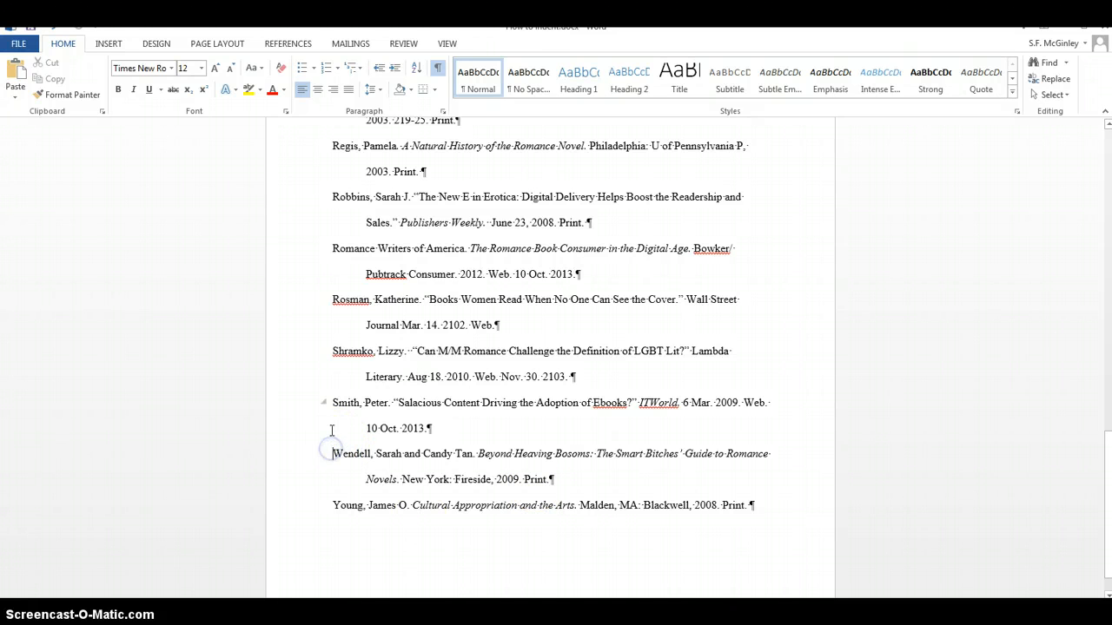
pyautogui.moveTo(1107, 478); pyautogui.dragTo(1107, 152)
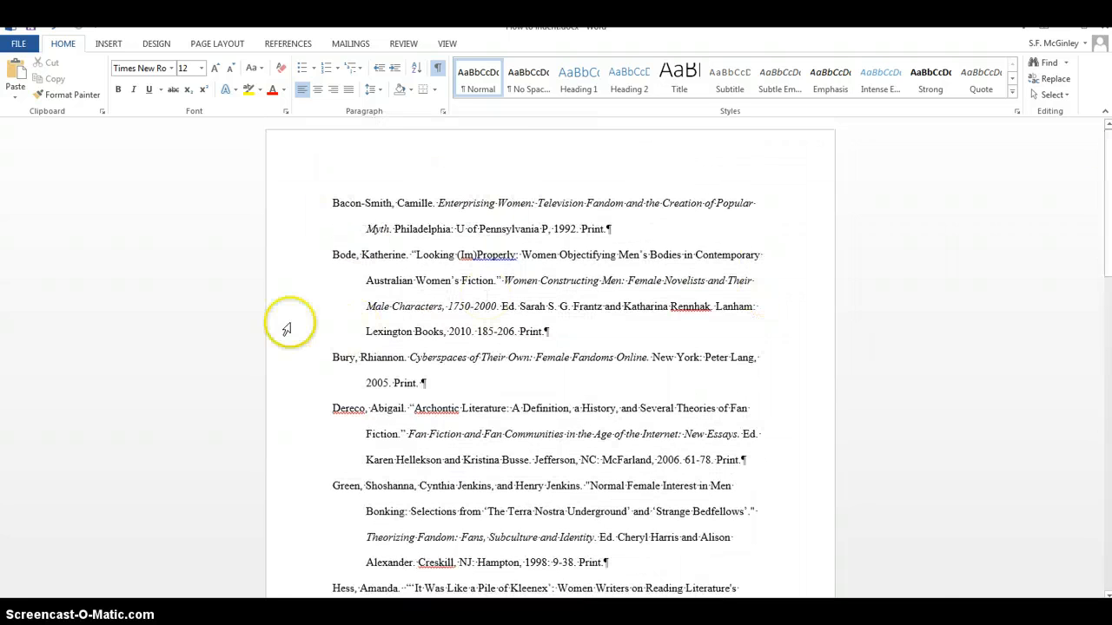
pyautogui.click(480, 292)
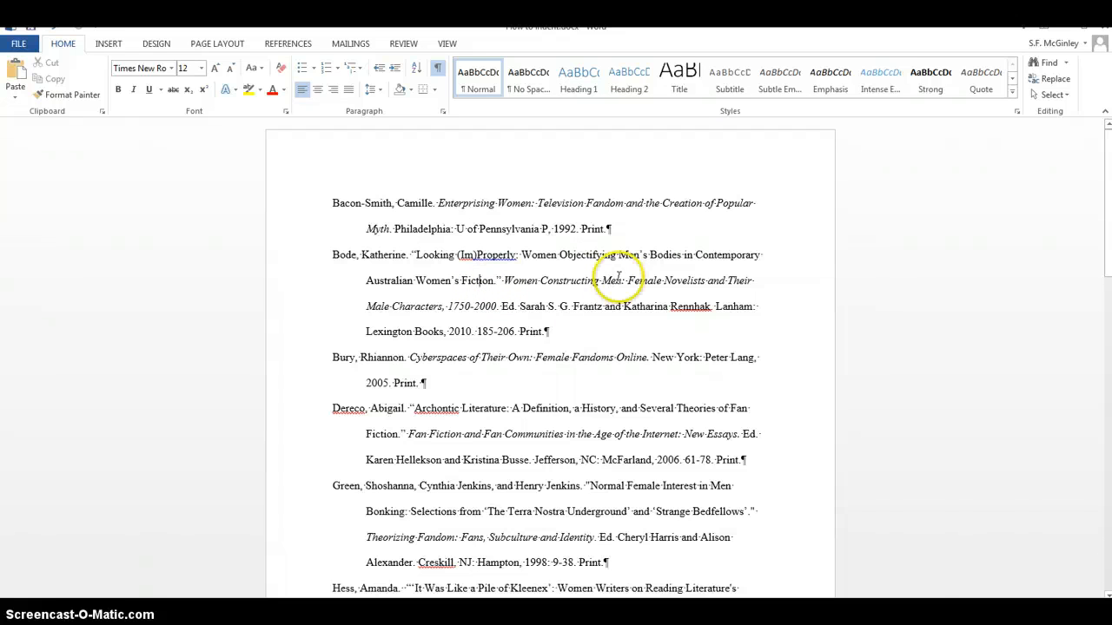
pyautogui.click(602, 327)
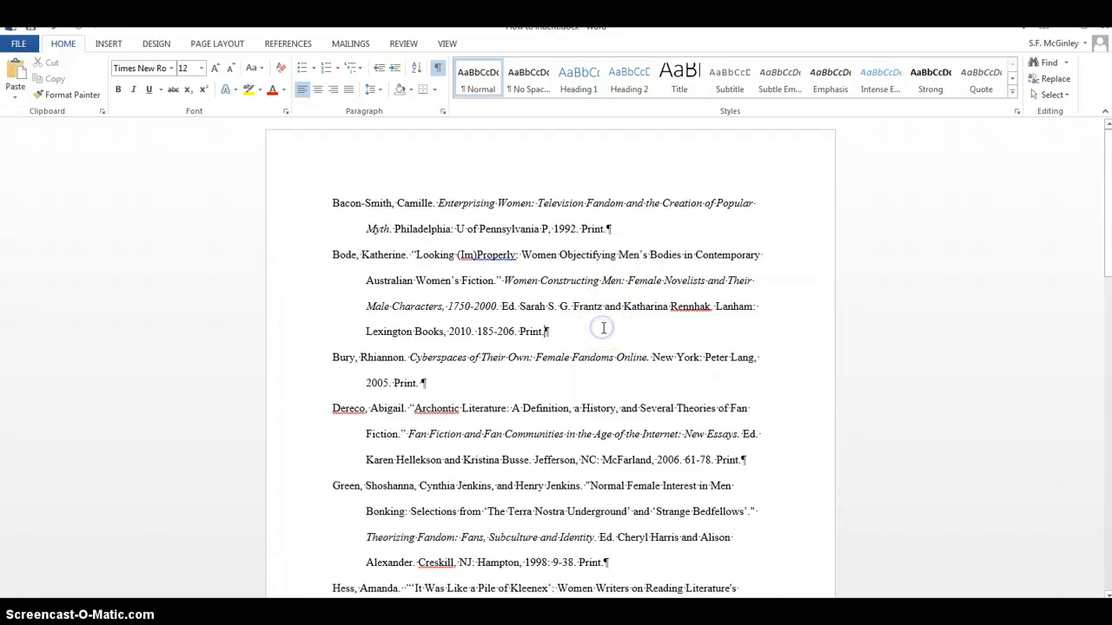